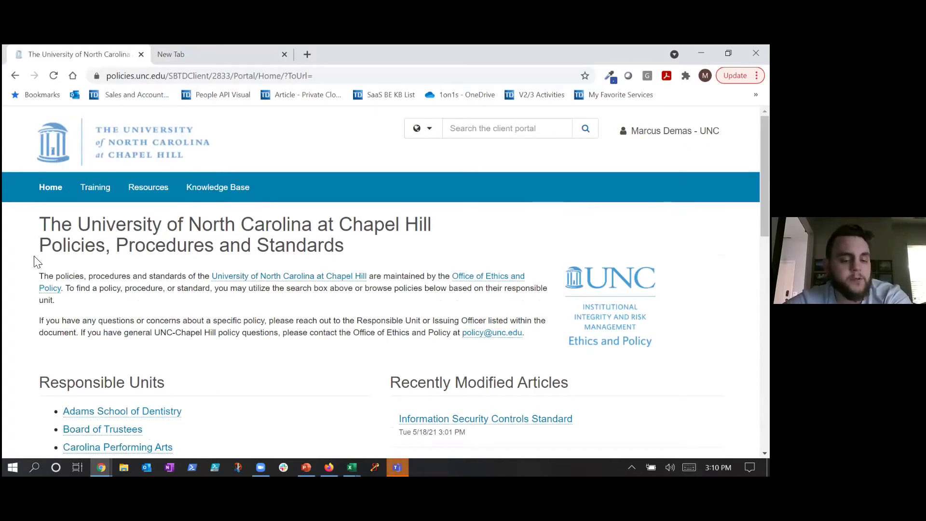
- Examine the policy portal's home page, looking through the Responsible Units list and the recently modified and created articles
scroll(295, 352, down, 1)
scroll(193, 299, down, 1)
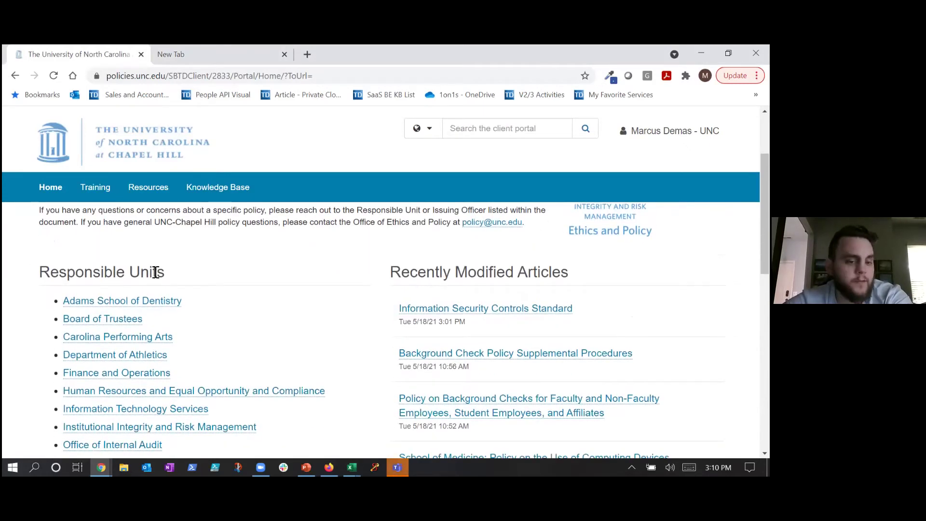
scroll(126, 382, down, 2)
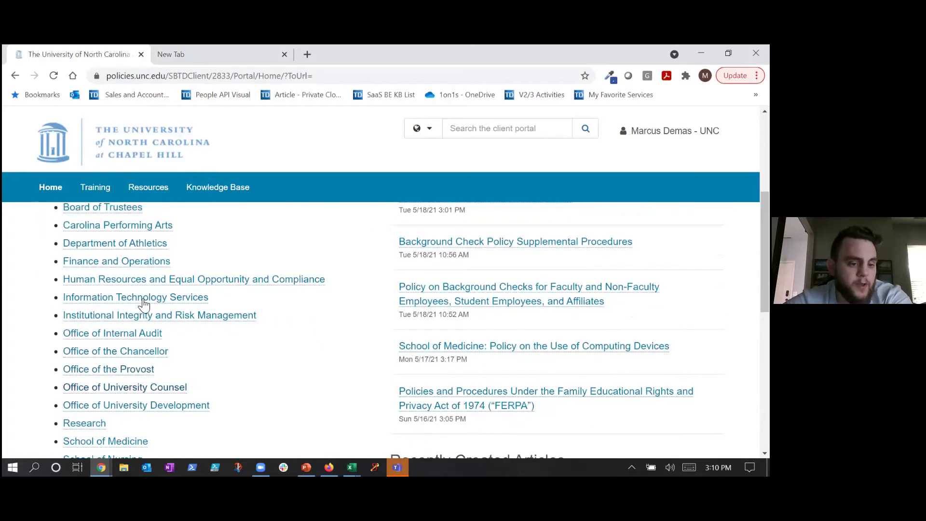
scroll(144, 301, up, 4)
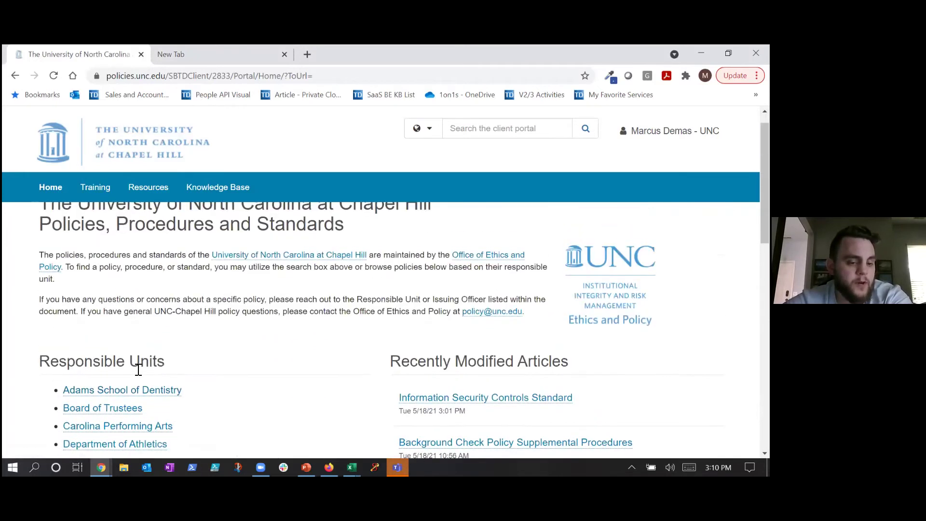
scroll(43, 280, down, 2)
drag(40, 276, 187, 289)
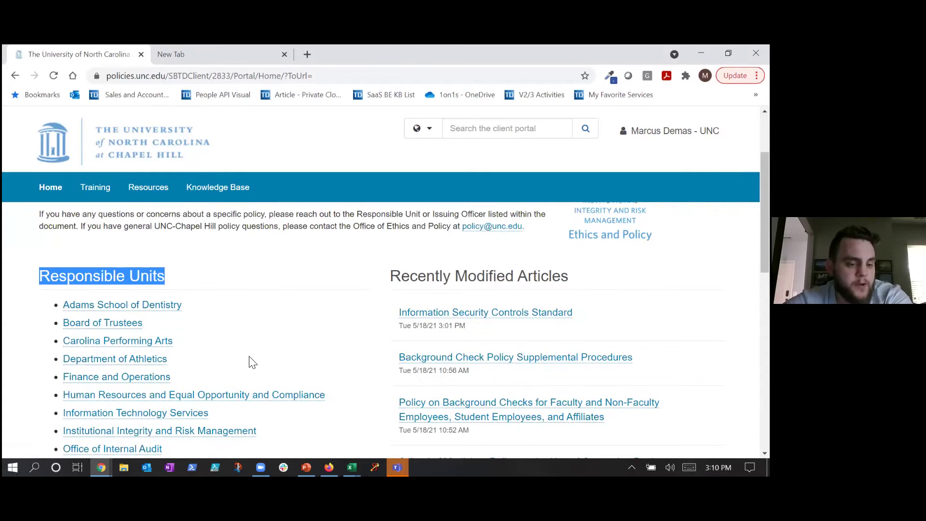
scroll(248, 361, down, 3)
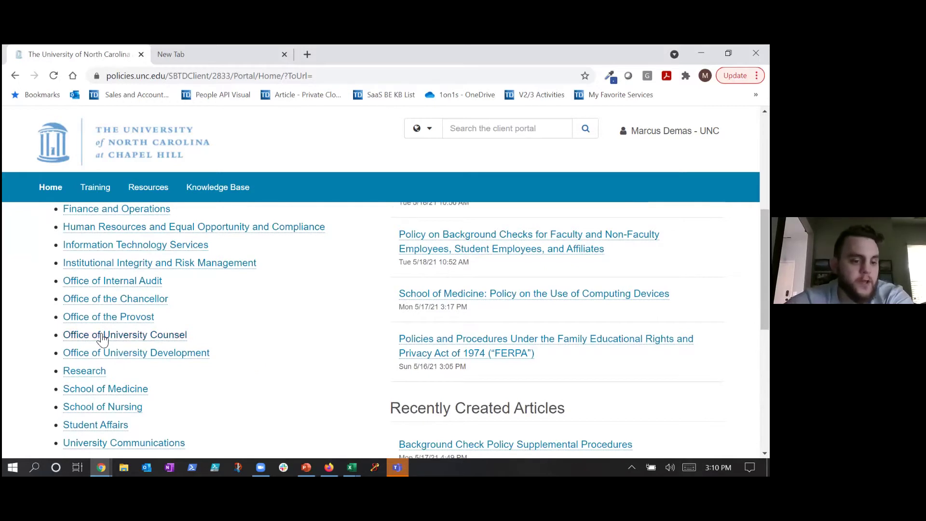
scroll(166, 322, down, 3)
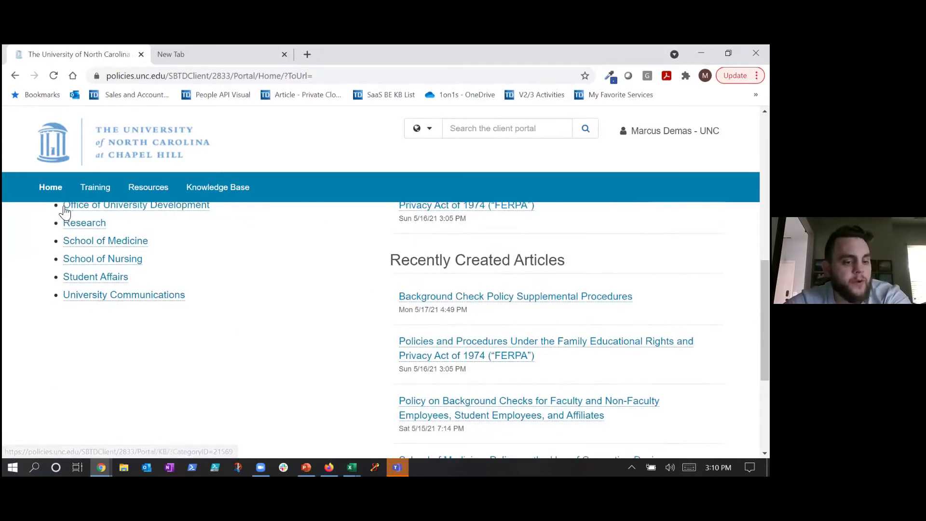
scroll(151, 291, up, 4)
scroll(151, 292, up, 5)
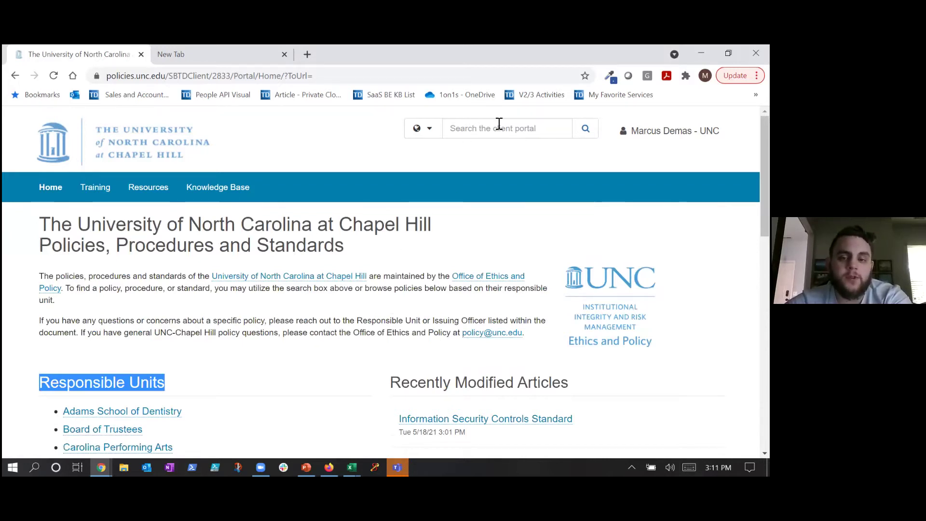
- Search the client portal for "provost" and look through the matching entries
click(555, 126)
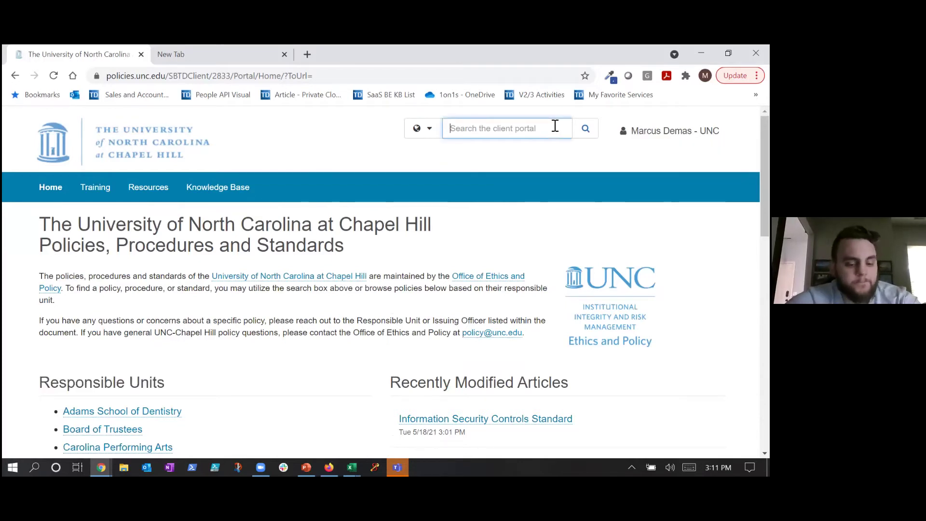
text(prov)
key(Return)
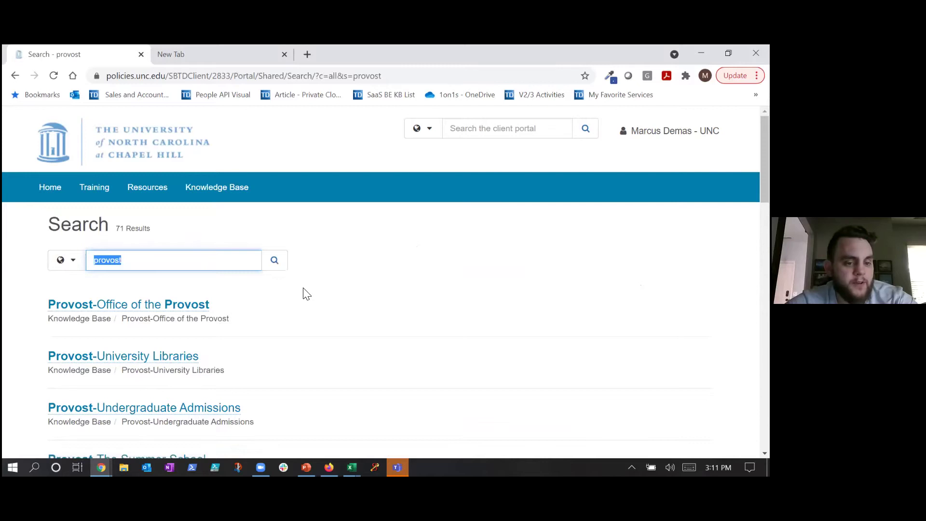
scroll(307, 293, down, 1)
scroll(183, 306, down, 4)
scroll(241, 305, up, 5)
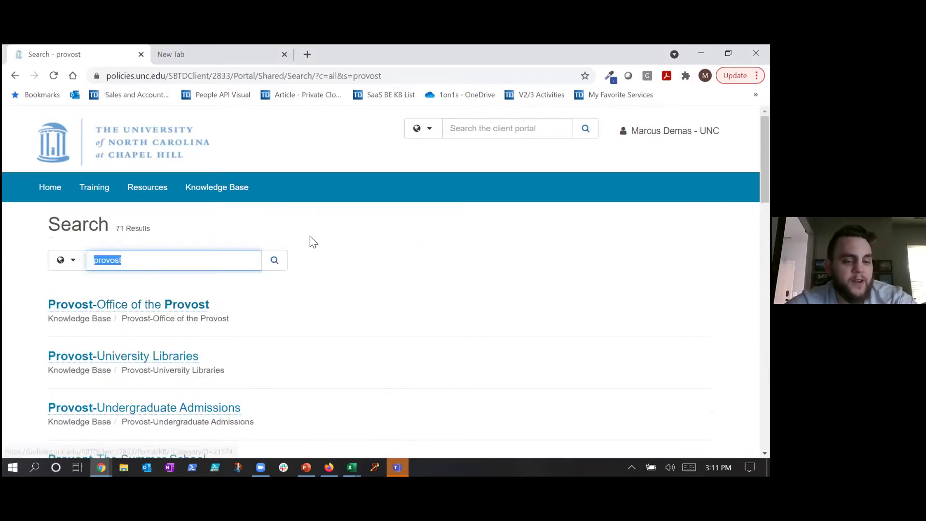
click(185, 255)
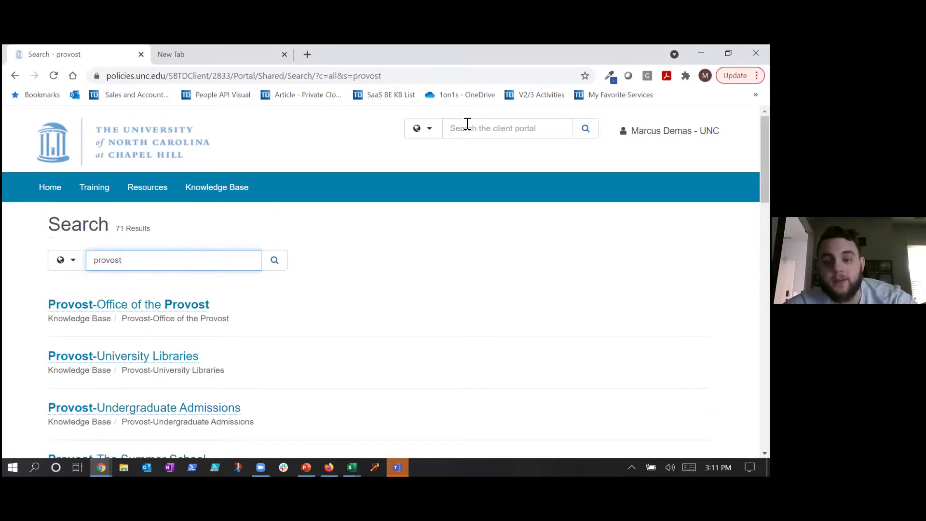
mouse_move(467, 128)
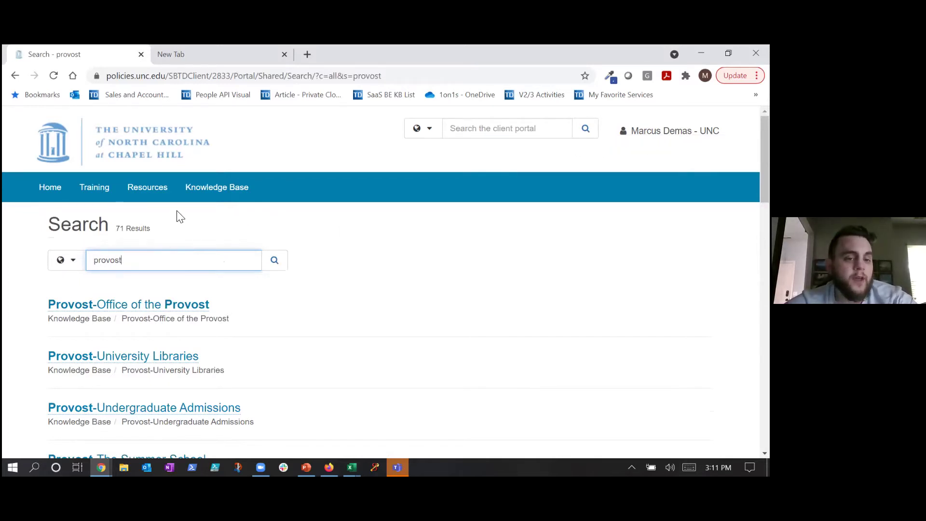
- Open the Knowledge Base and browse its category list
click(198, 194)
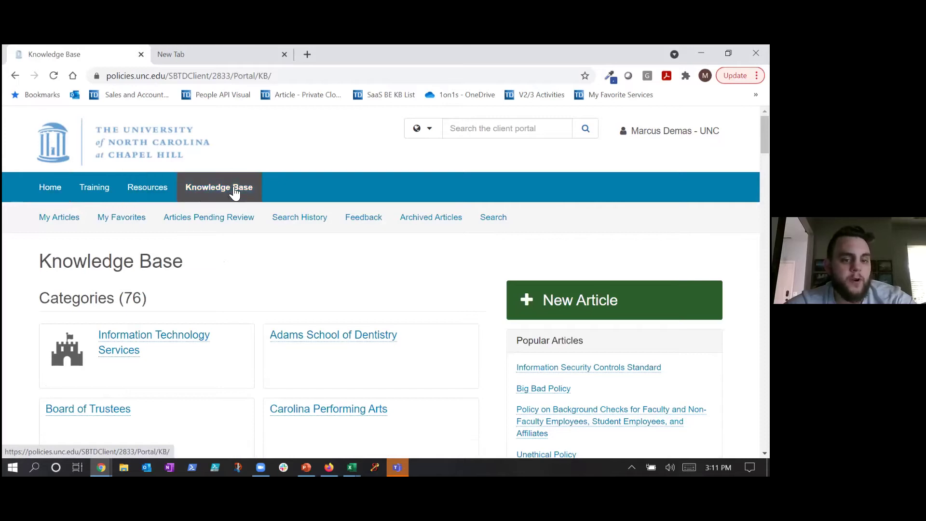
click(220, 190)
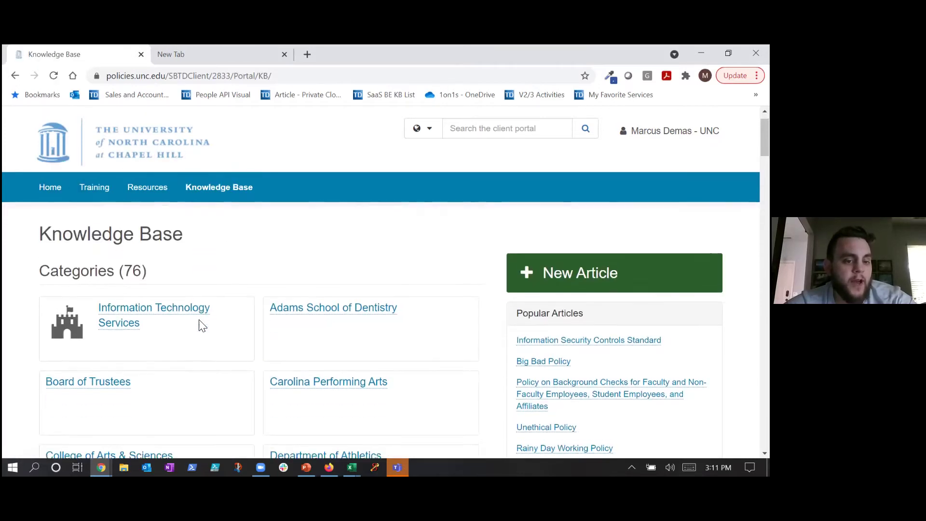
double_click(130, 268)
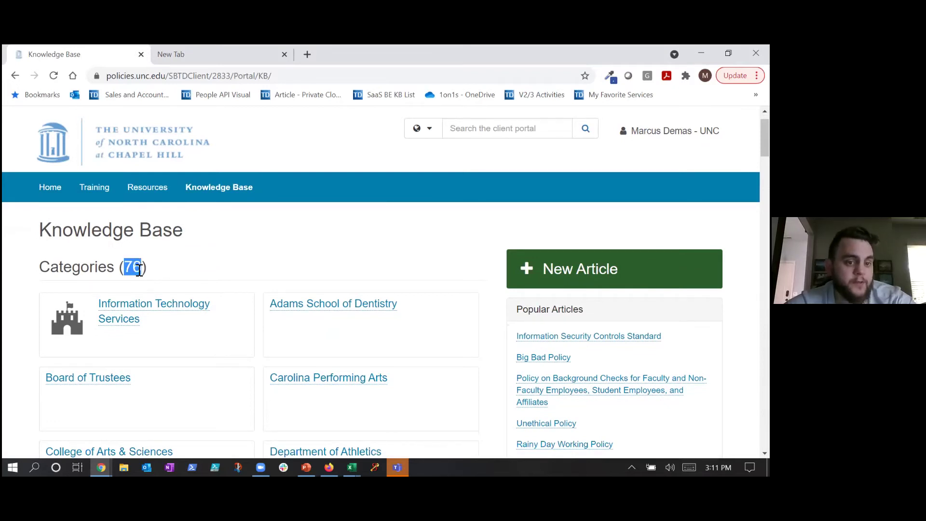
scroll(233, 320, down, 2)
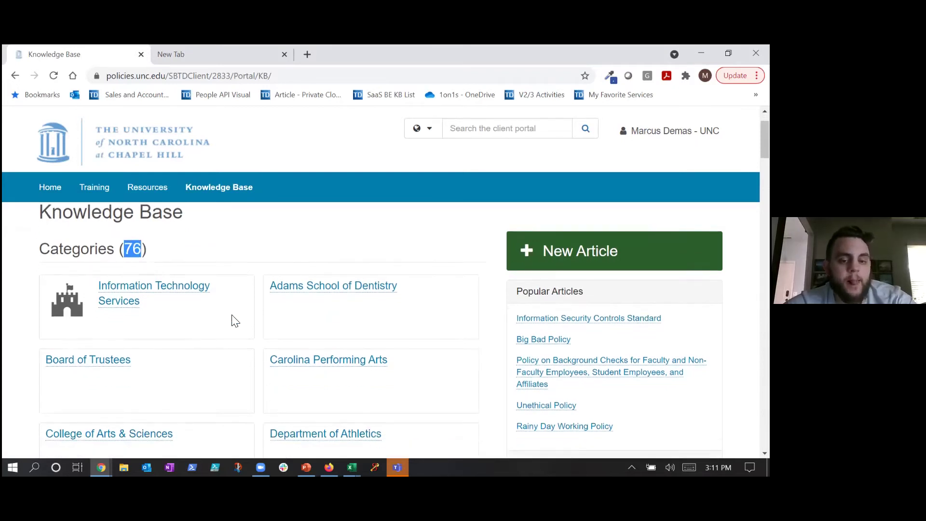
scroll(254, 340, down, 12)
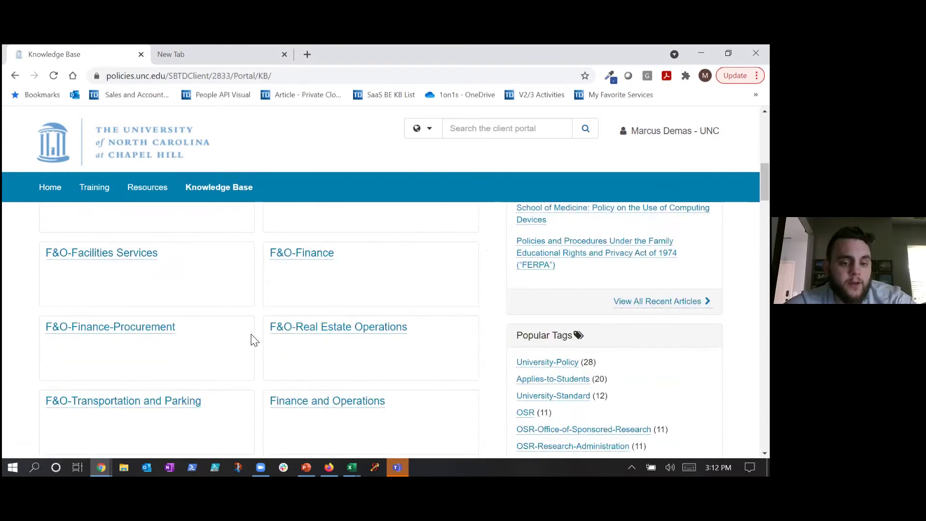
scroll(254, 340, up, 14)
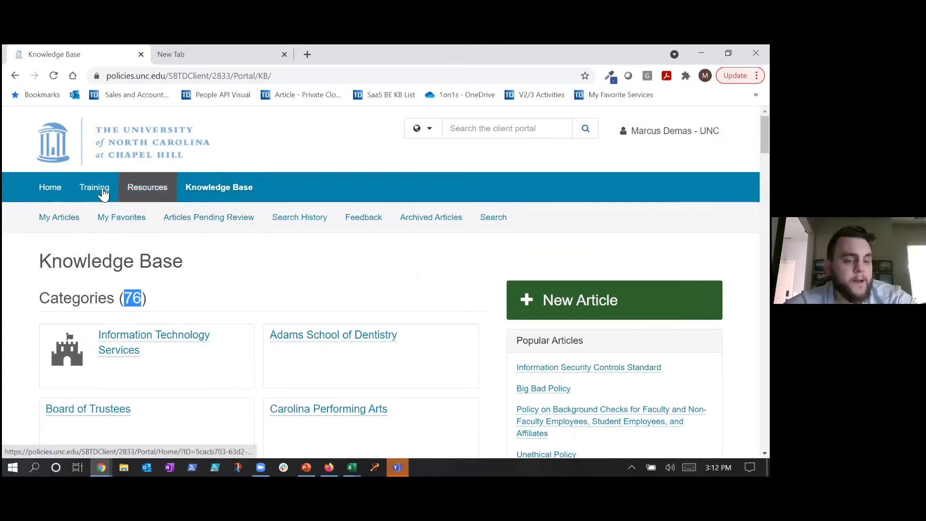
- Open My Articles in the Knowledge Base and examine the search filters, including the owner and publication options
click(225, 188)
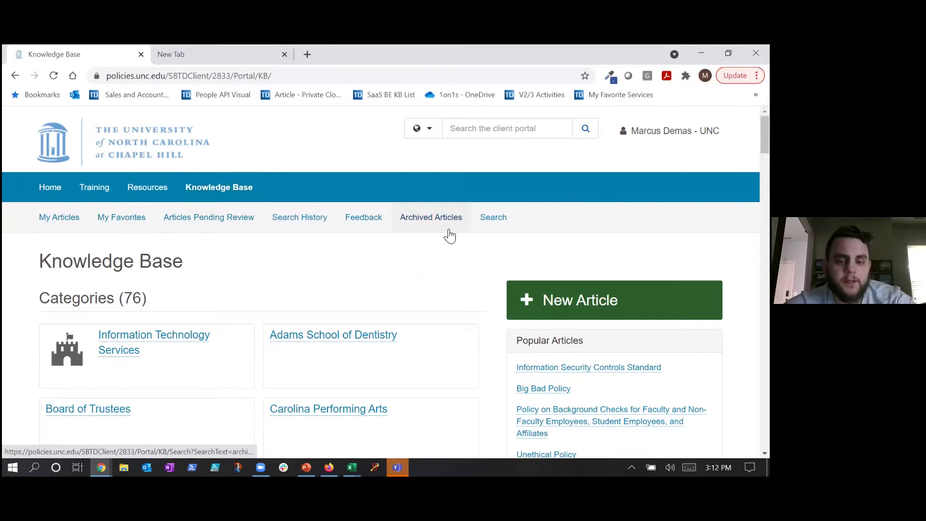
click(66, 226)
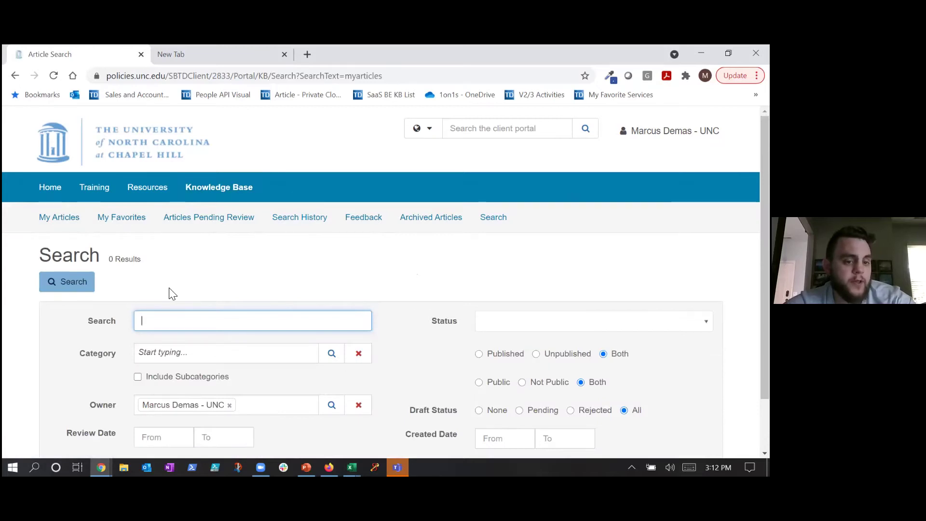
scroll(170, 291, down, 1)
scroll(170, 291, up, 1)
scroll(172, 293, down, 1)
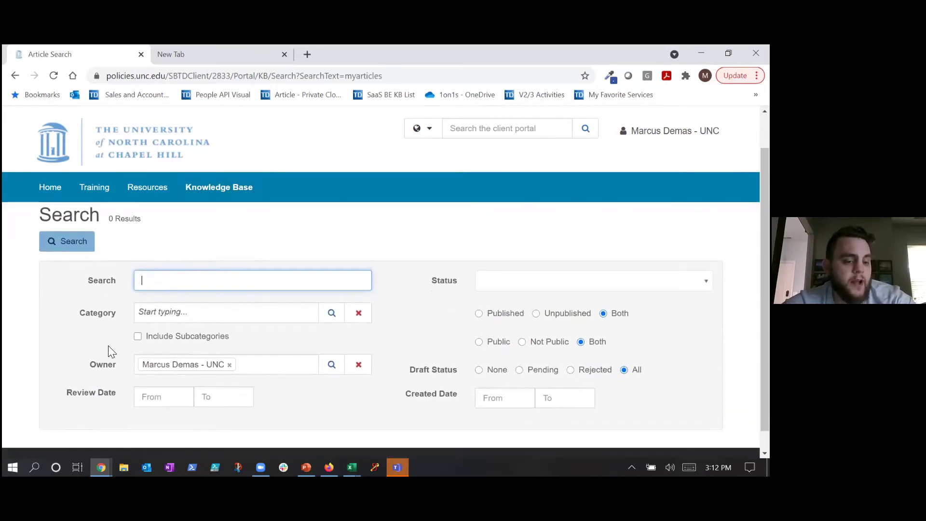
drag(86, 364, 117, 363)
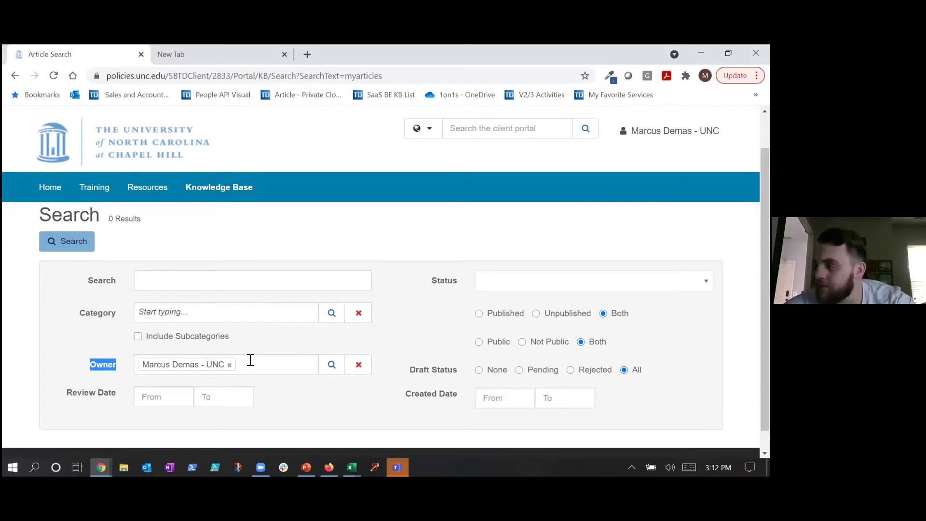
scroll(251, 360, up, 2)
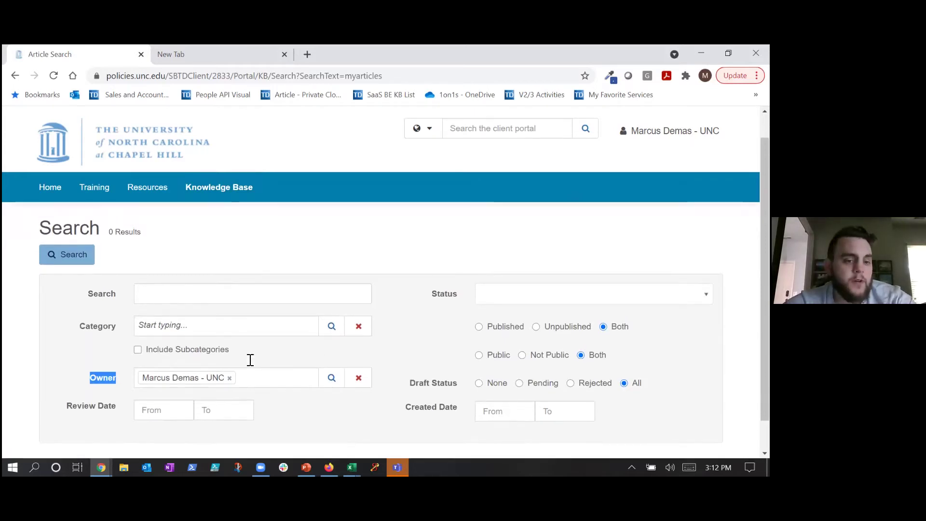
scroll(244, 312, down, 2)
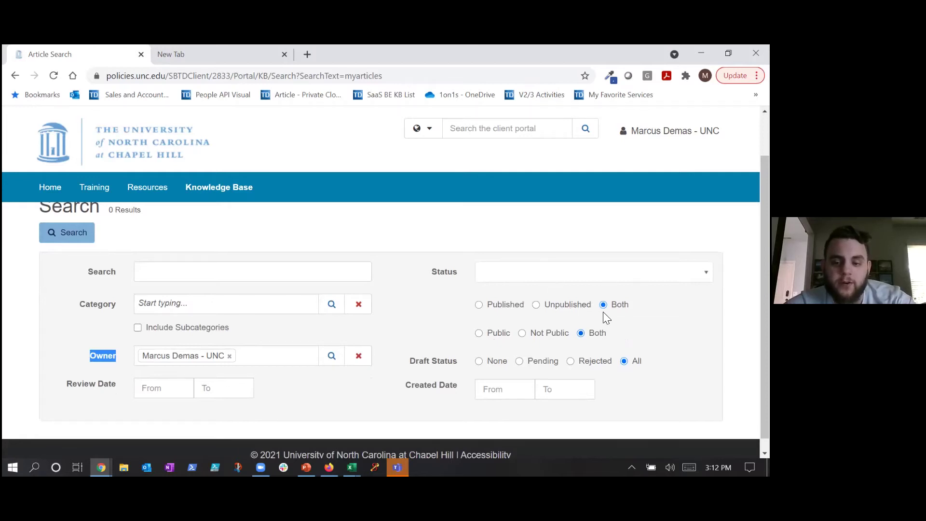
- Filter My Articles by the Not Submitted status and run the search
click(555, 280)
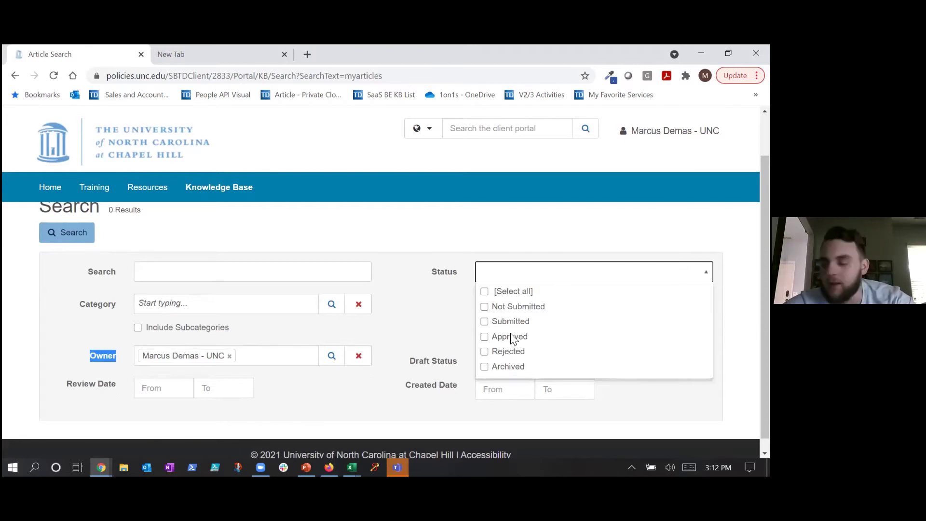
click(484, 306)
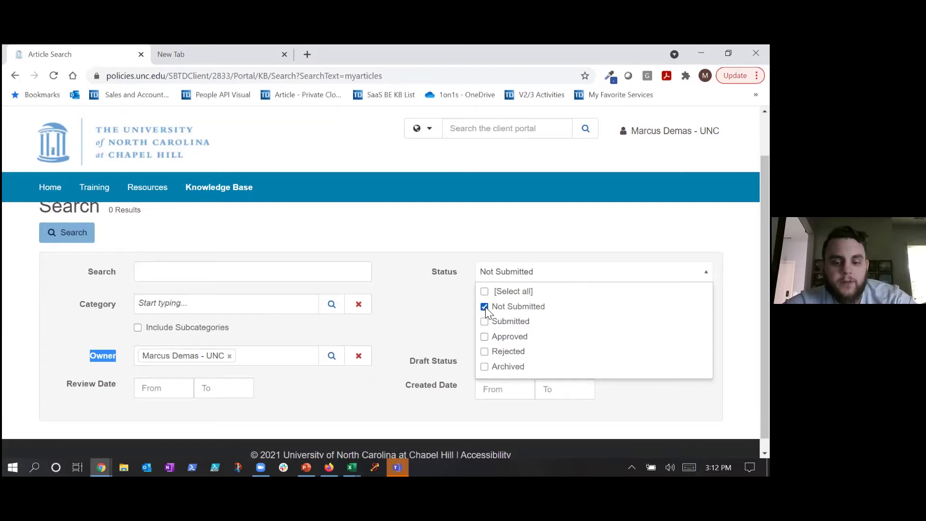
click(446, 304)
click(67, 242)
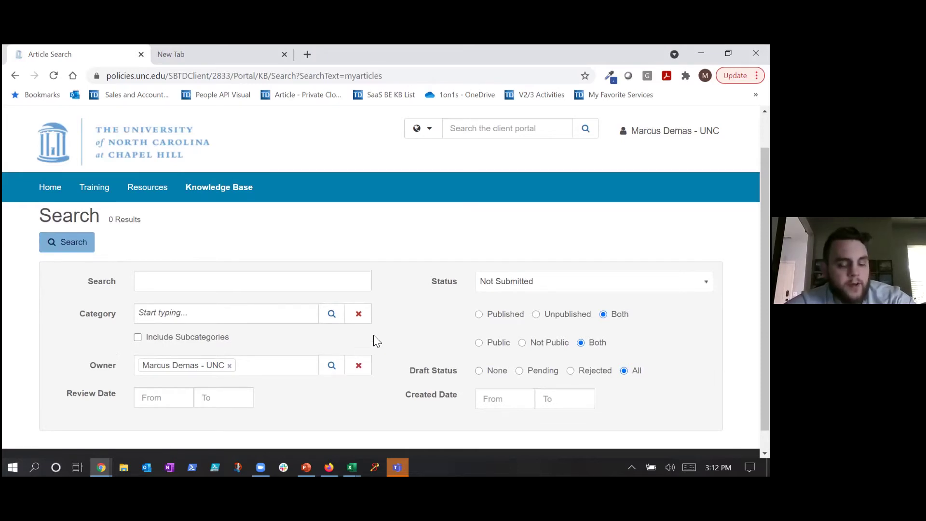
scroll(391, 351, down, 2)
scroll(392, 355, up, 3)
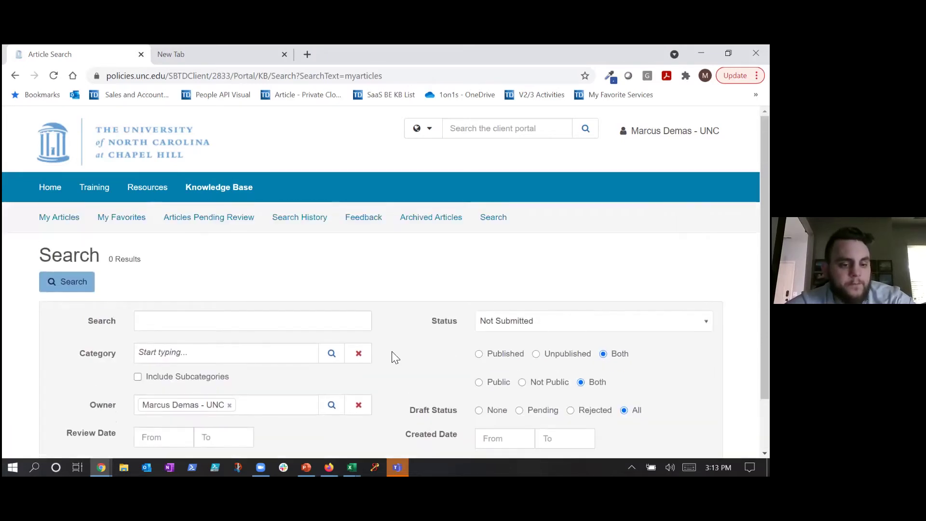
- Open the list of favorite articles and highlight its heading
click(103, 219)
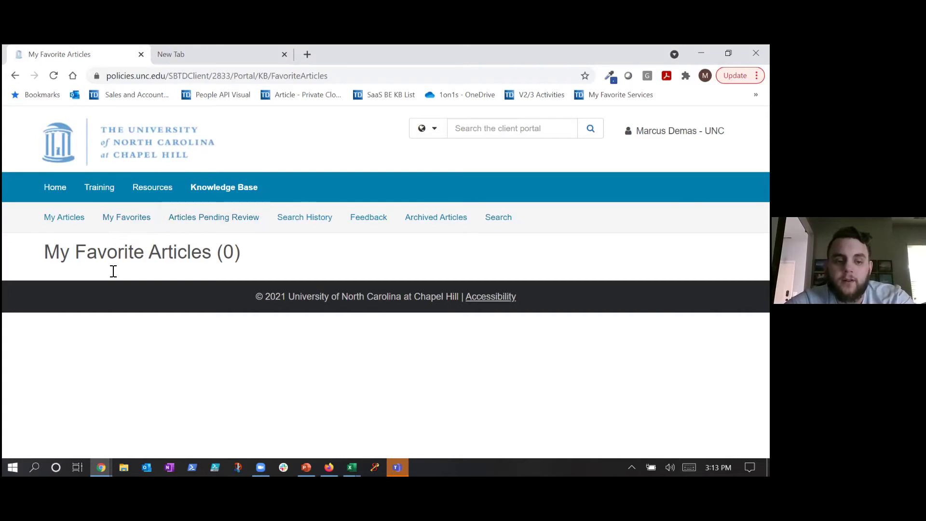
double_click(49, 251)
drag(151, 257, 260, 263)
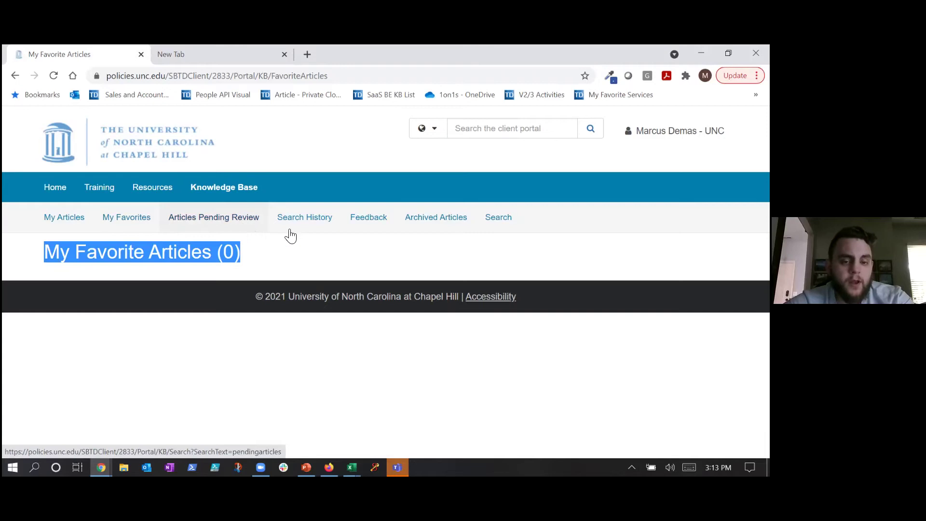
- Open the articles pending review and check the available Status filter options, keeping Submitted selected
click(234, 230)
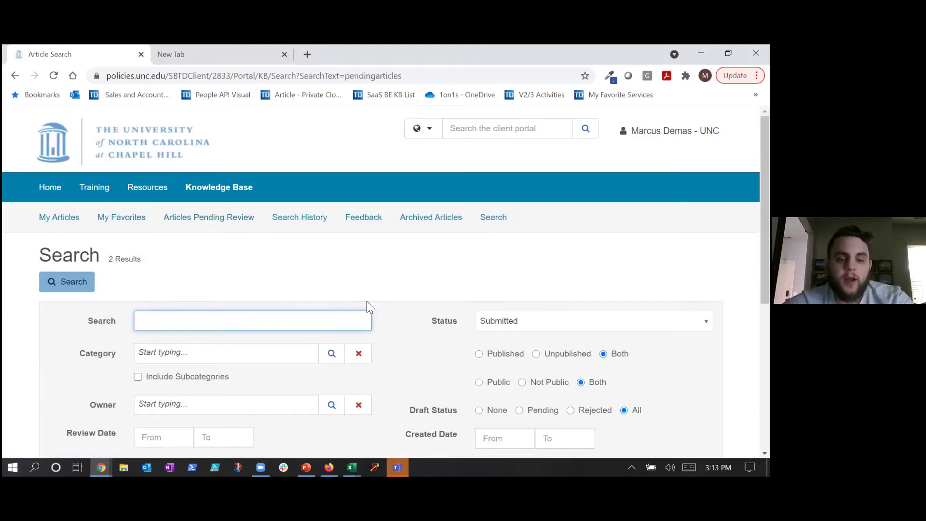
scroll(366, 306, down, 2)
scroll(366, 301, up, 1)
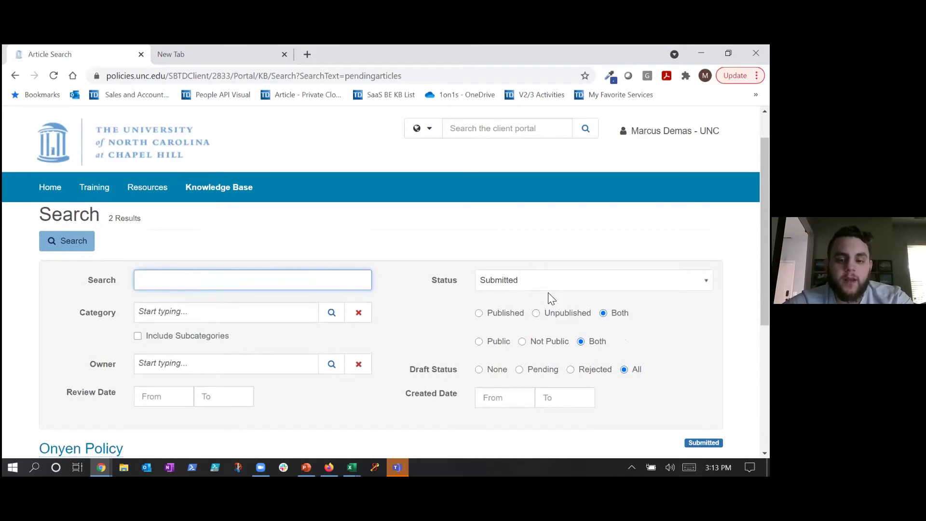
click(526, 282)
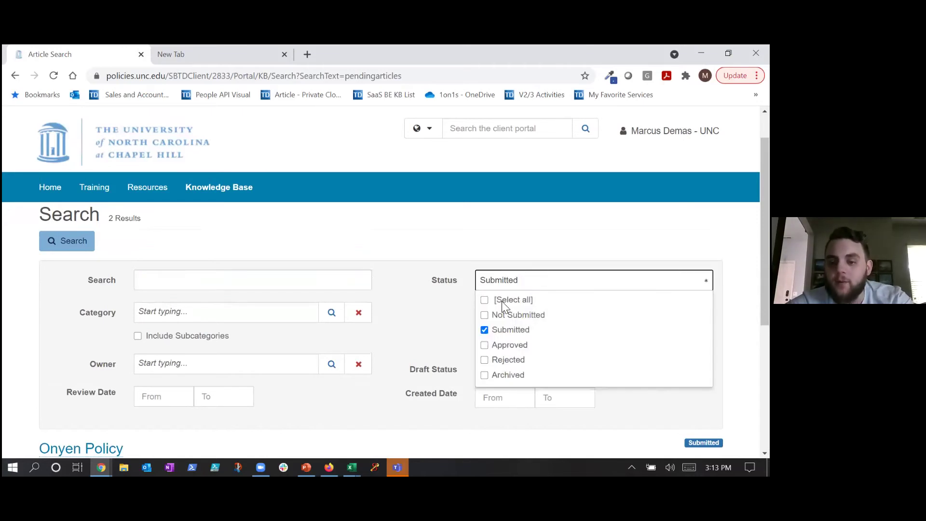
click(538, 279)
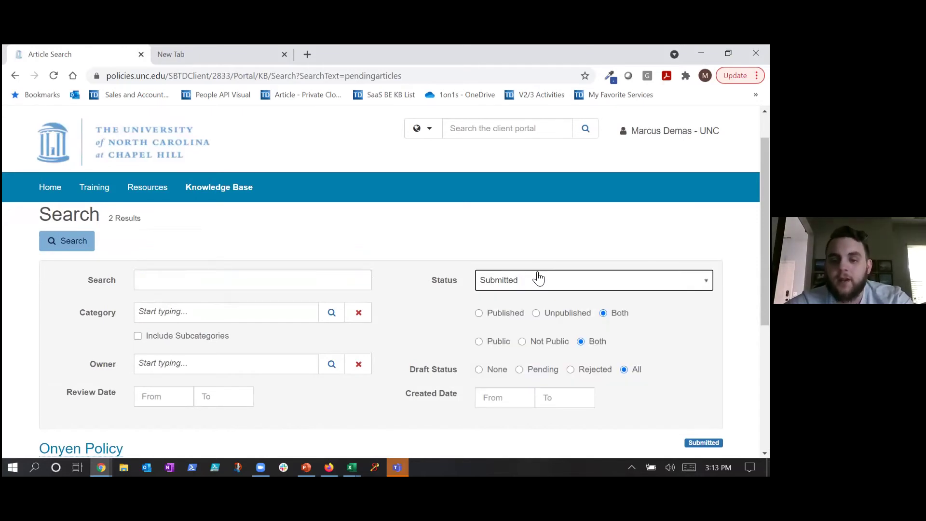
scroll(462, 292, up, 1)
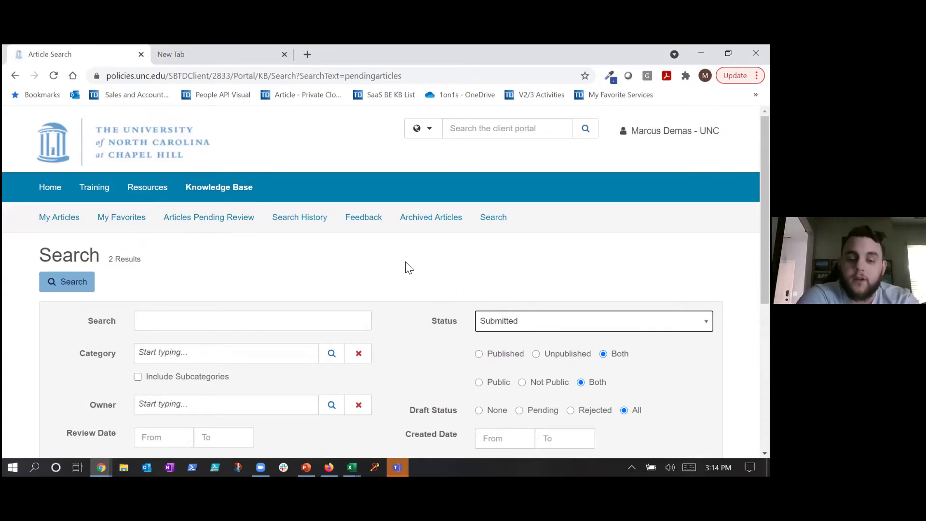
- Review the articles pending review, highlighting "Only Name You'll Ever Need" in the Onyen Policy summary and the policy's title
scroll(407, 268, down, 1)
scroll(533, 323, down, 1)
scroll(533, 323, up, 1)
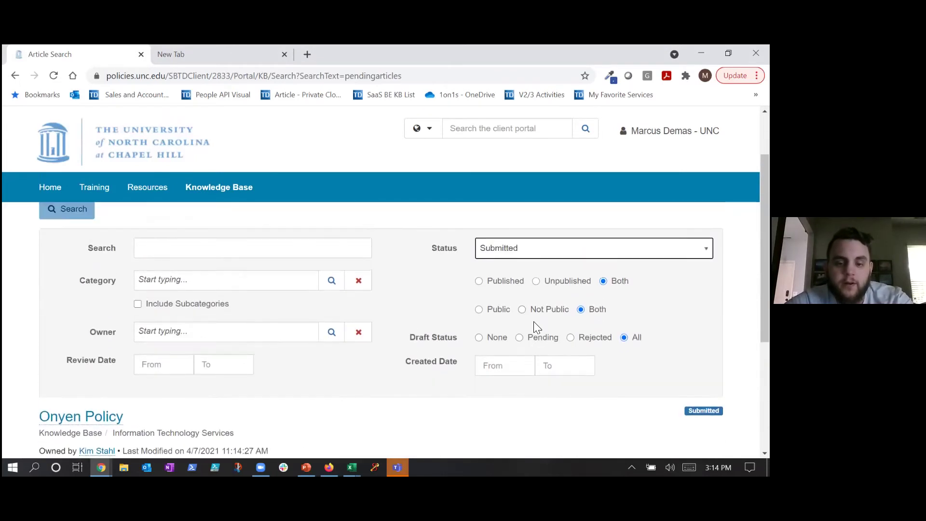
scroll(534, 321, down, 1)
scroll(471, 310, up, 1)
scroll(417, 305, down, 2)
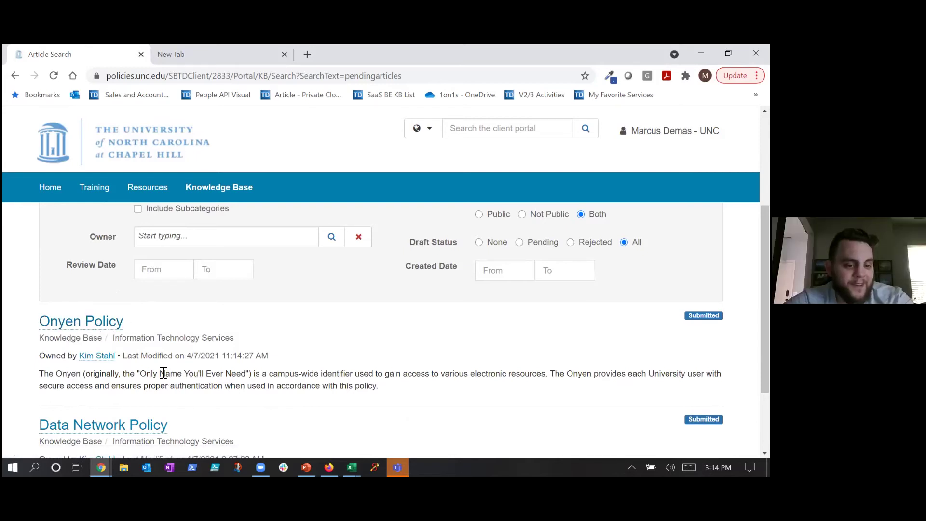
drag(140, 374, 244, 375)
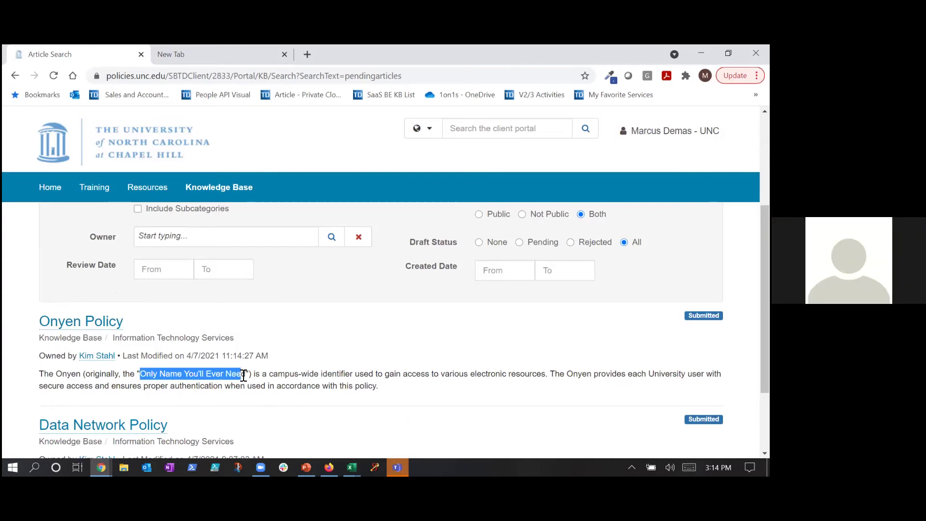
click(134, 324)
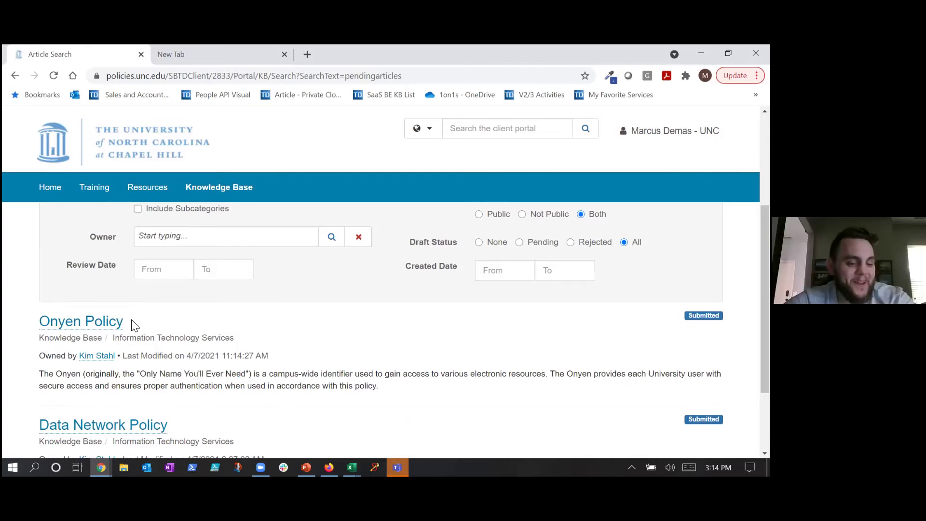
drag(134, 324, 38, 333)
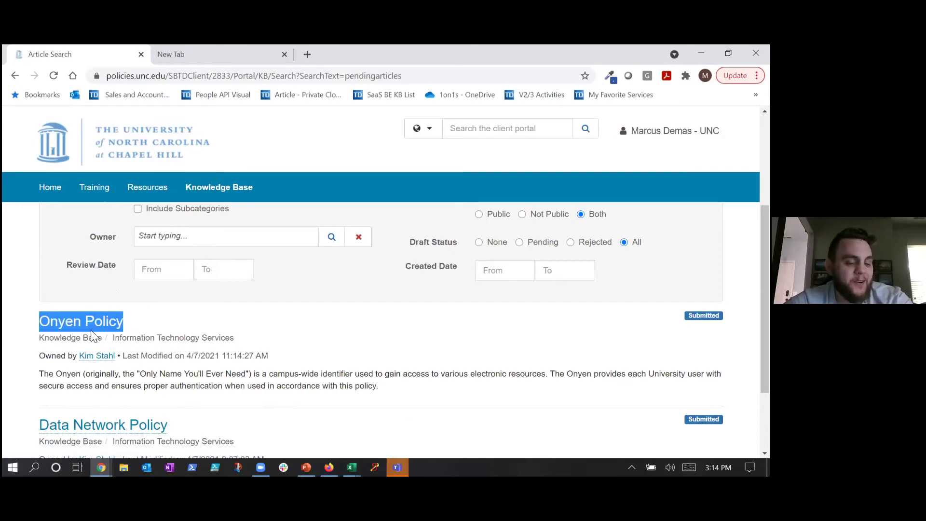
scroll(177, 325, up, 2)
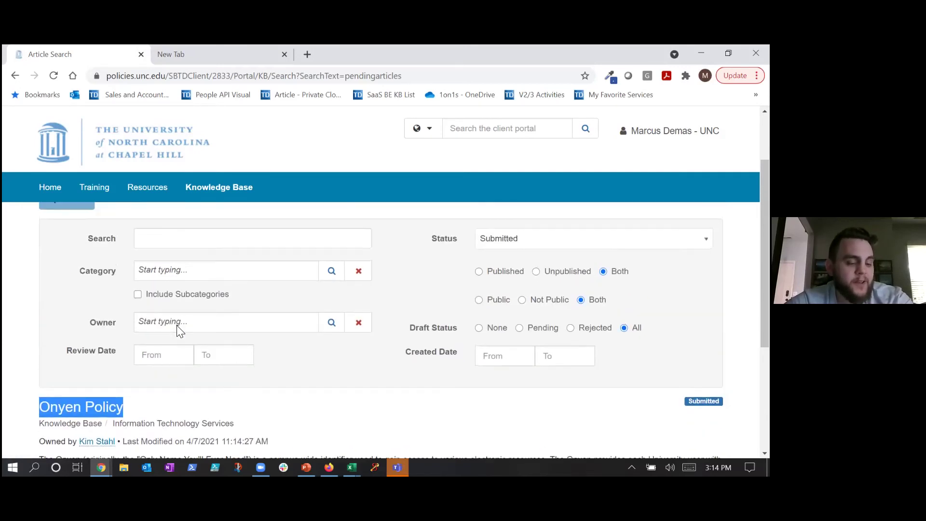
scroll(177, 329, up, 1)
scroll(177, 330, down, 2)
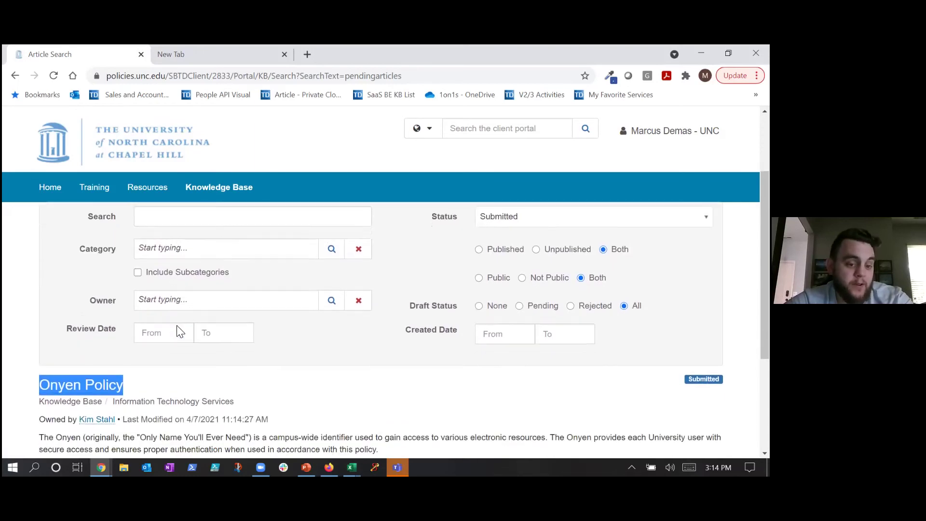
scroll(177, 327, down, 2)
scroll(177, 327, up, 3)
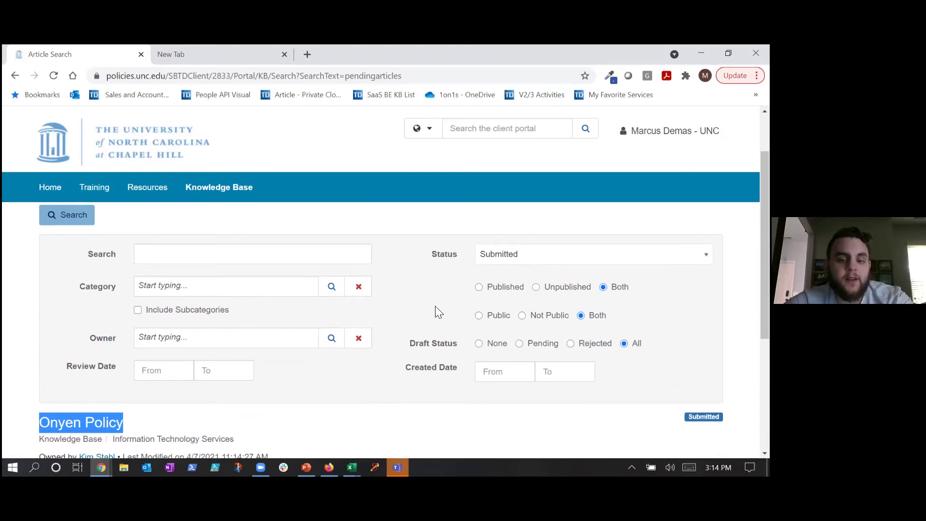
scroll(378, 402, down, 1)
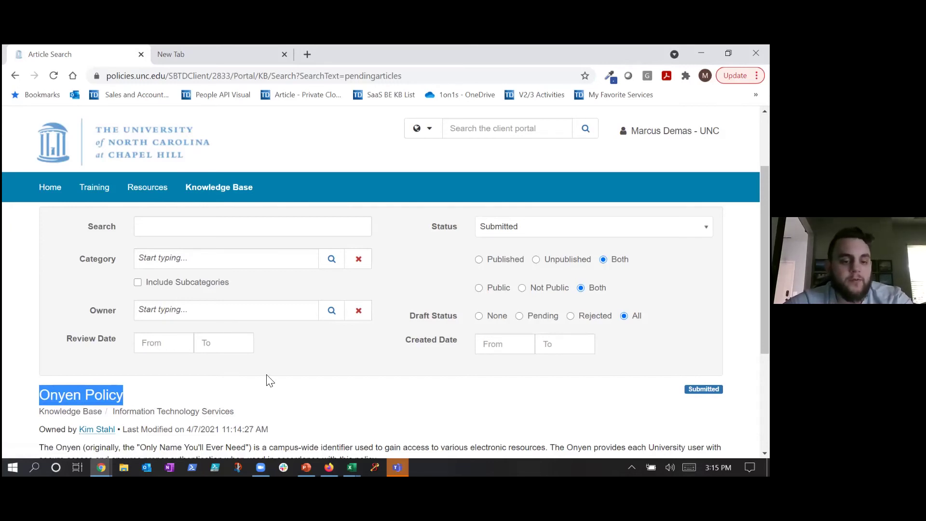
- Open the Knowledge Base article search page and check the Status filter options, keeping Approved selected
scroll(266, 374, up, 2)
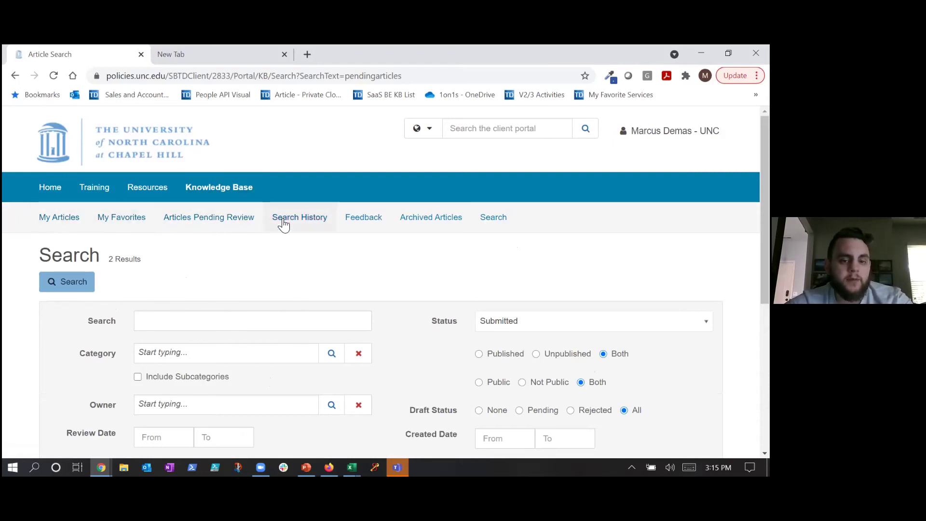
click(500, 226)
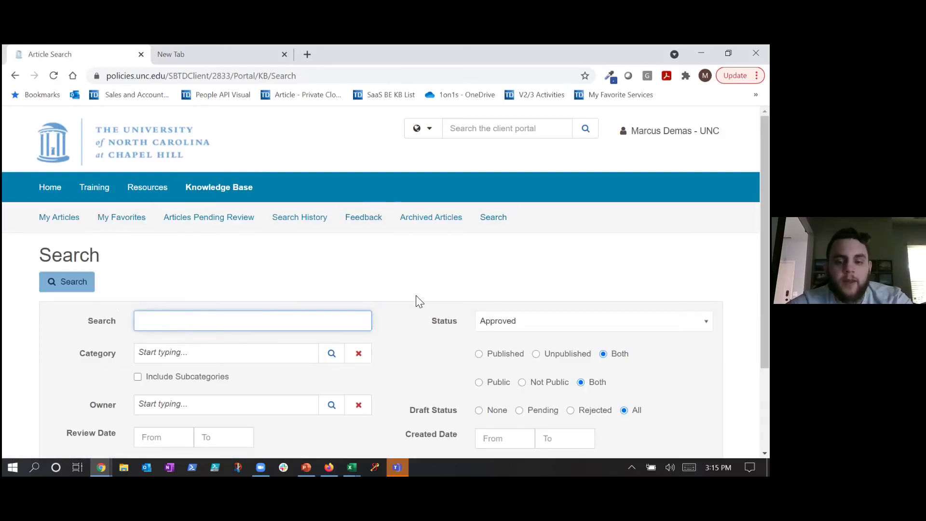
scroll(416, 301, down, 1)
scroll(418, 302, up, 1)
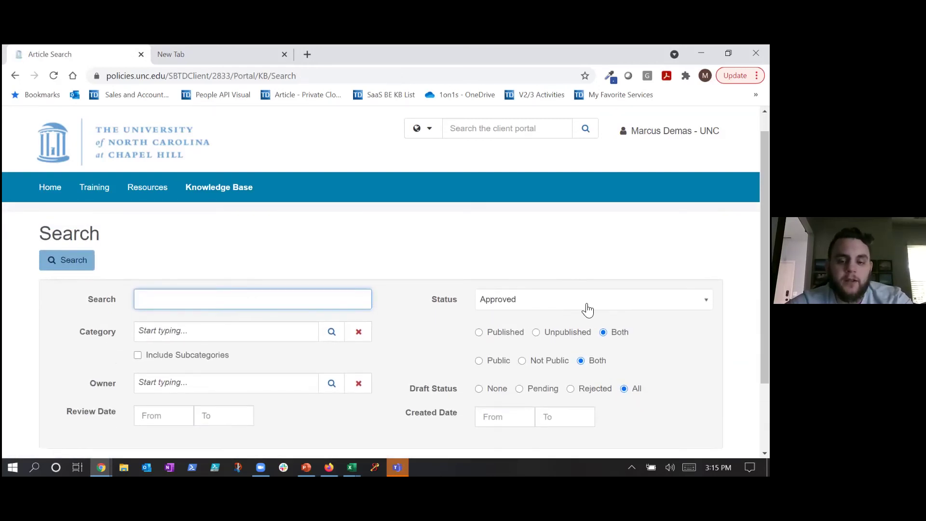
click(571, 311)
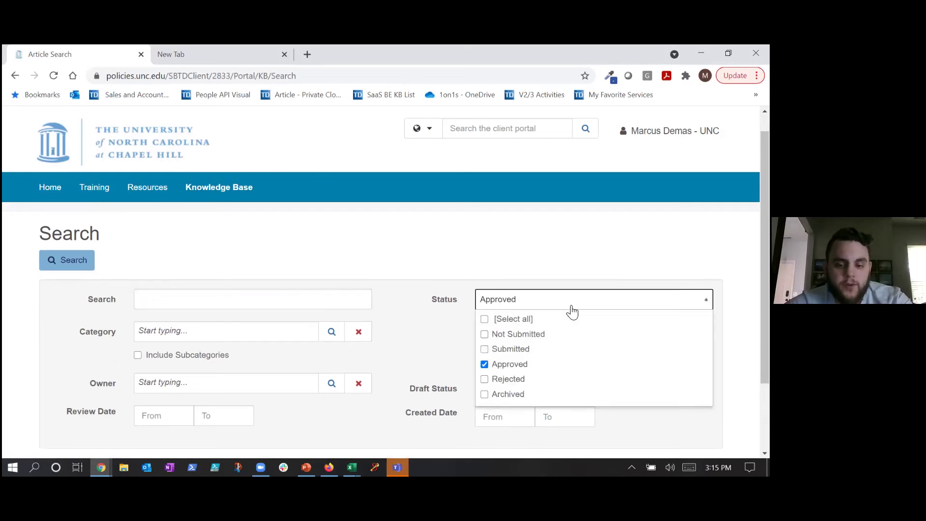
click(571, 310)
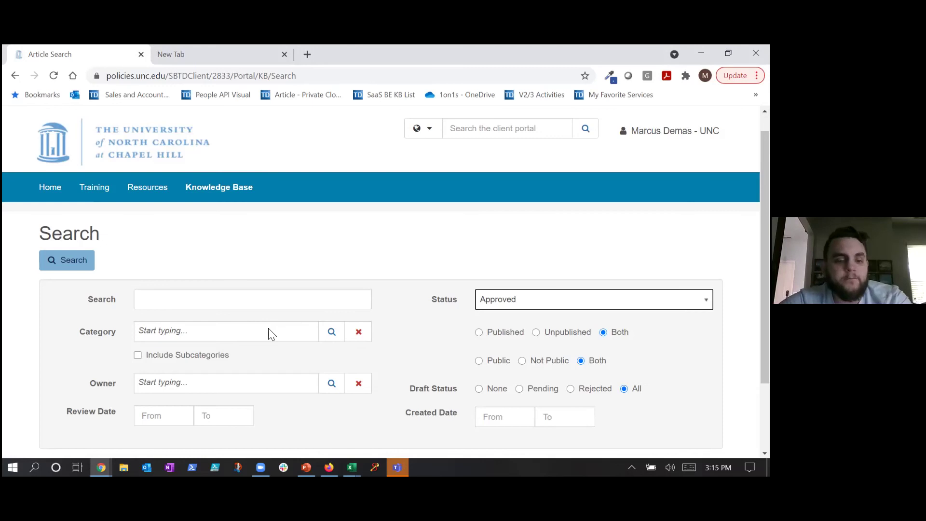
- Examine the article search filters and highlight the Owner label
scroll(297, 351, down, 1)
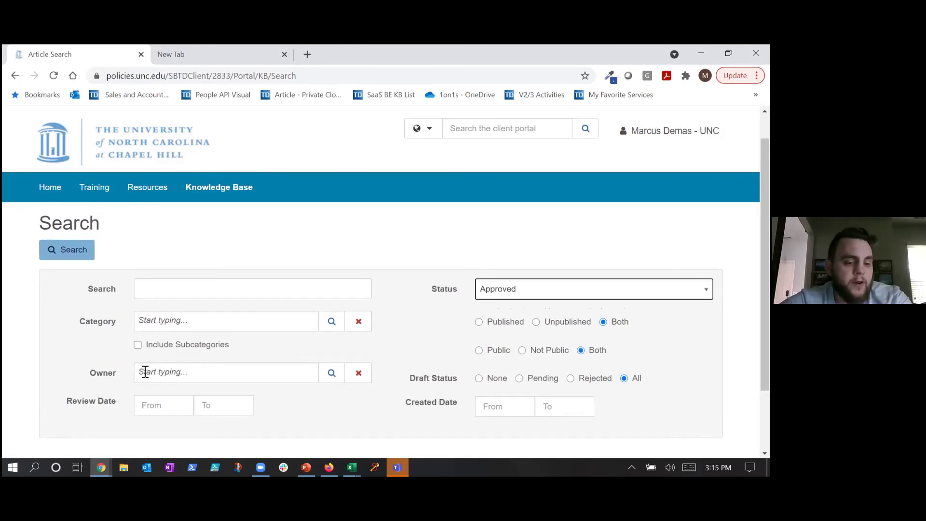
scroll(311, 332, up, 1)
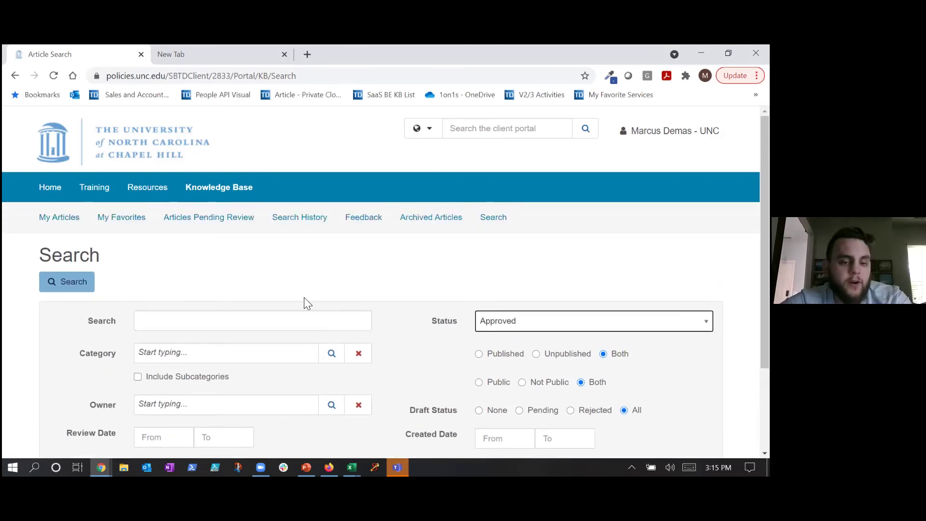
scroll(371, 303, down, 1)
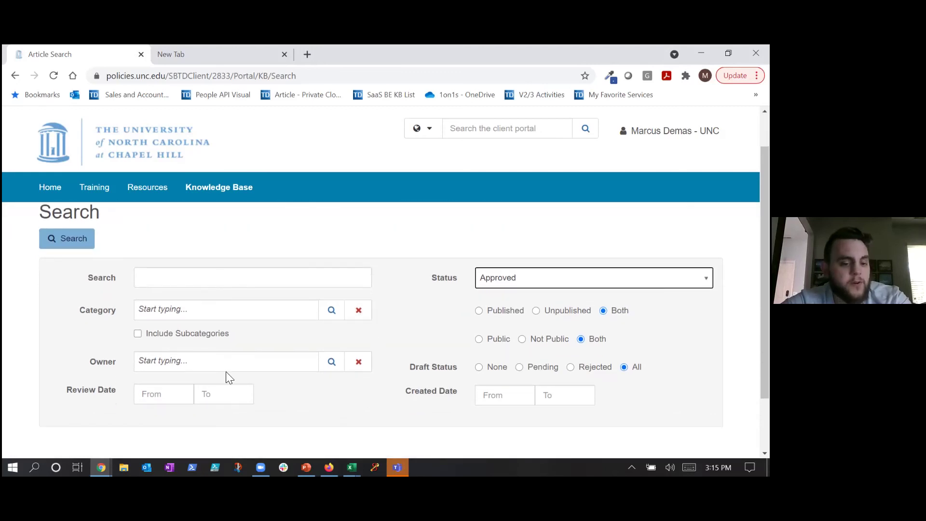
drag(91, 359, 119, 364)
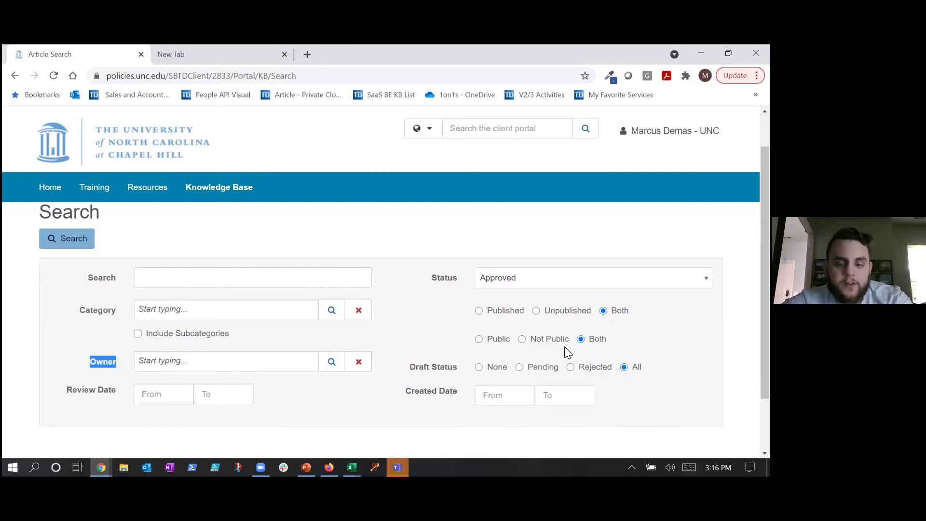
click(529, 287)
click(469, 308)
- Enter "provost" as the article search text and highlight the Category label
click(161, 269)
text(provost)
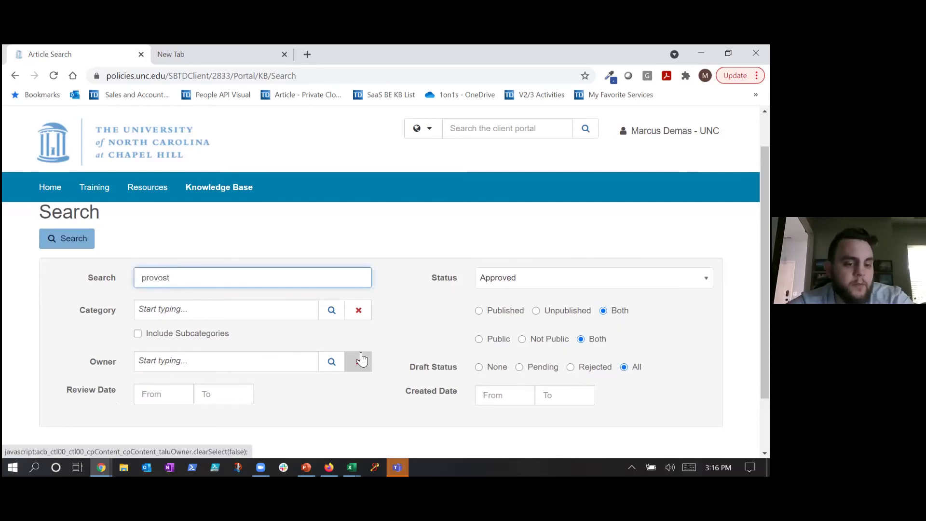
scroll(281, 299, down, 1)
click(134, 294)
click(96, 297)
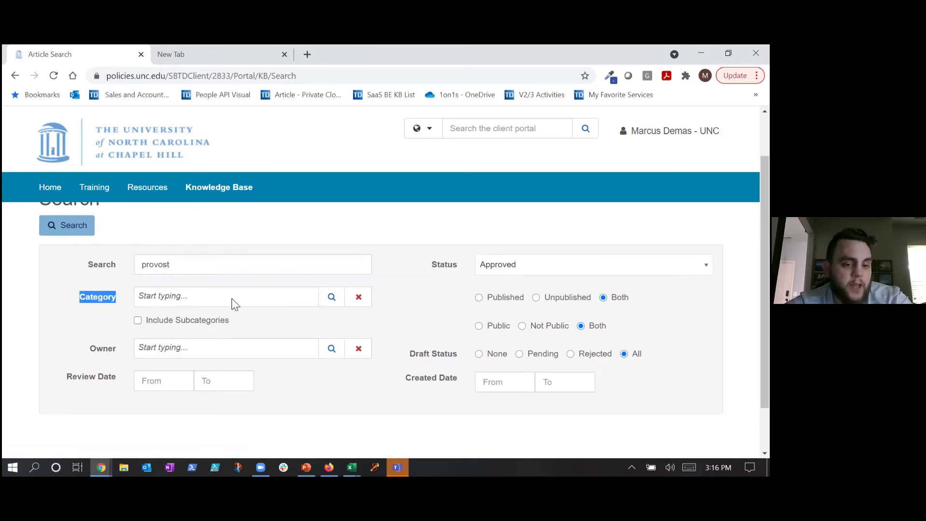
- Look up the College of Arts & Sciences category for the filter, run the search and check its results
click(332, 298)
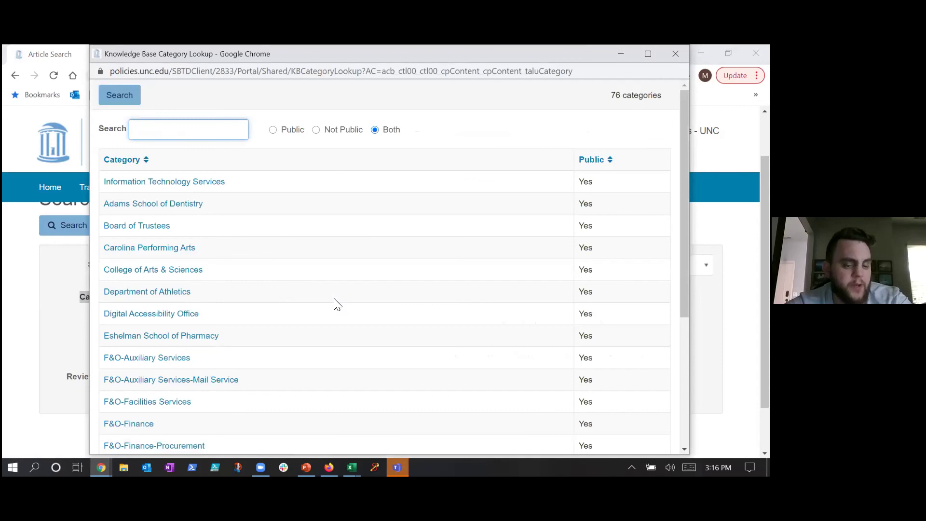
double_click(118, 159)
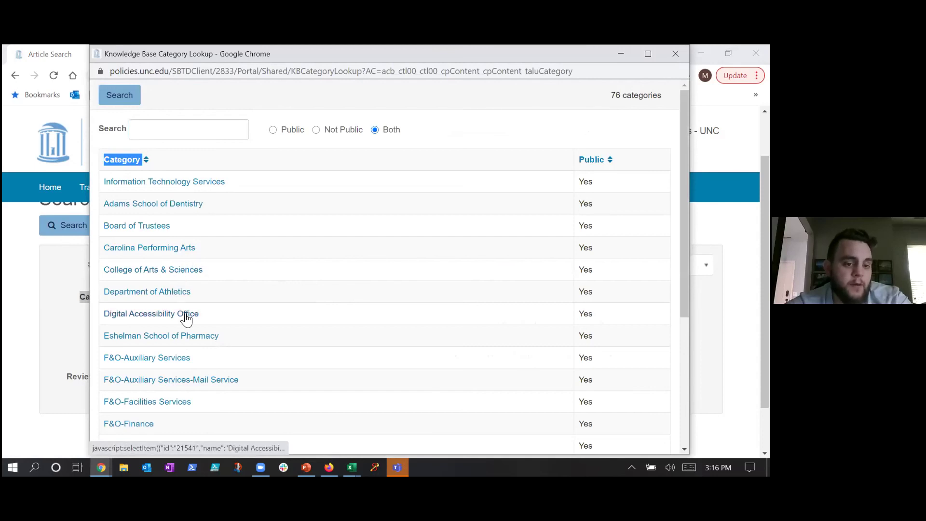
click(185, 273)
double_click(81, 300)
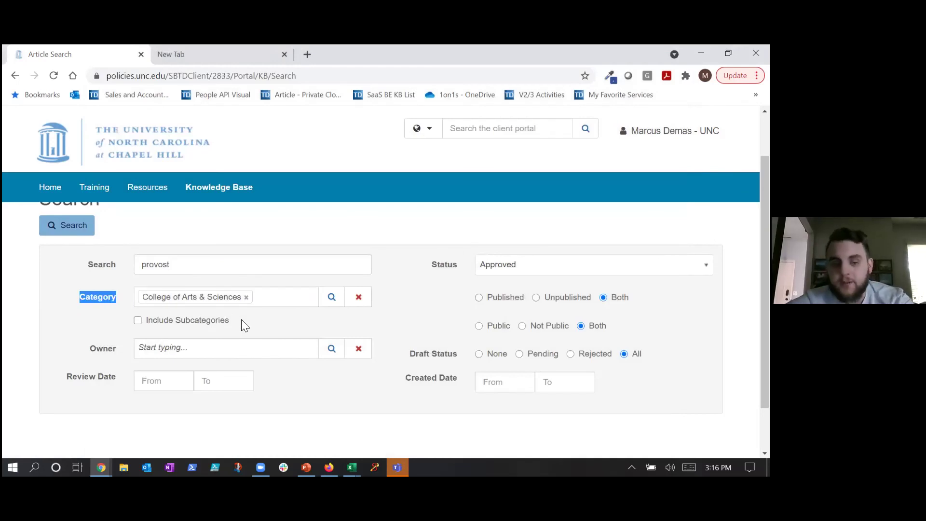
click(69, 231)
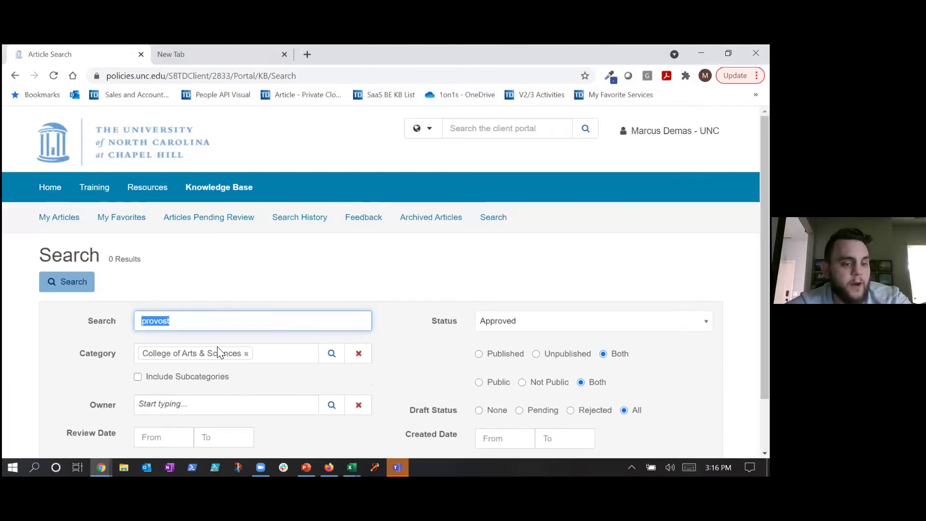
scroll(455, 364, down, 1)
scroll(455, 371, up, 1)
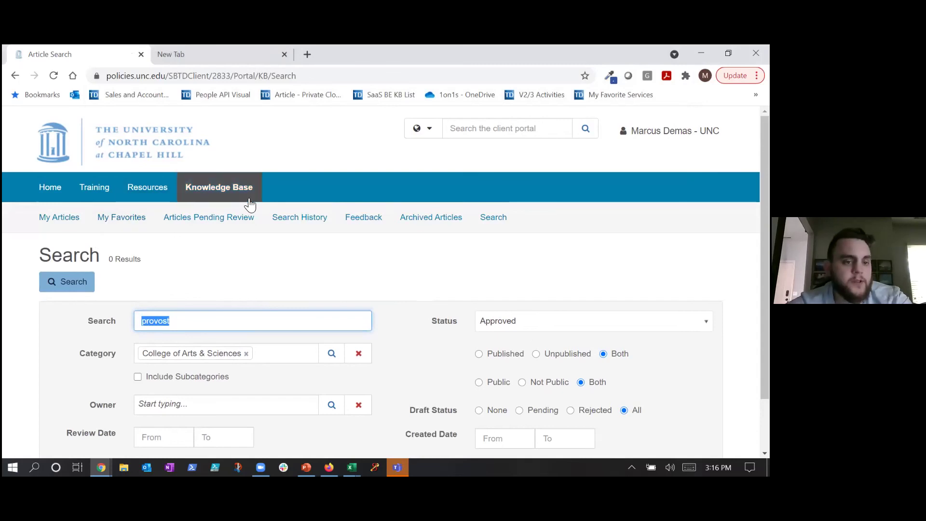
- Return to the portal's home page and skim its contents
click(46, 199)
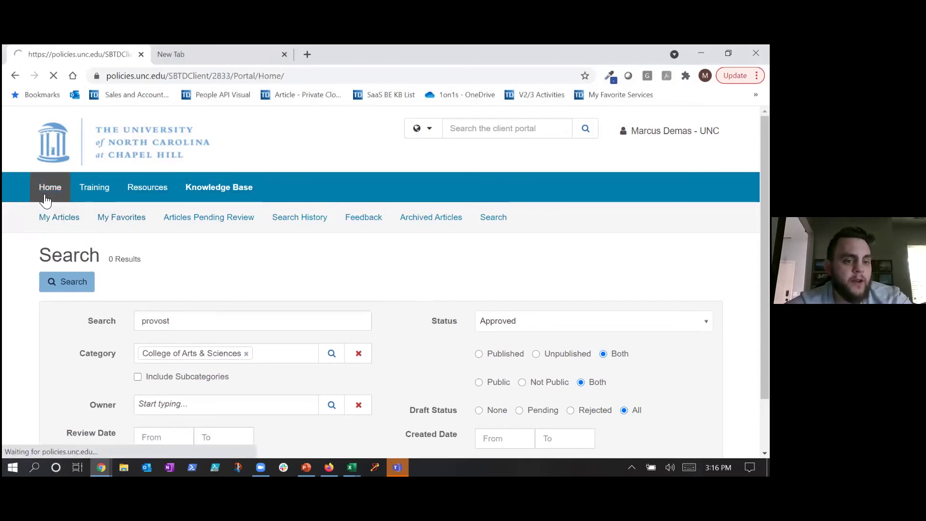
scroll(318, 369, down, 4)
scroll(316, 368, up, 4)
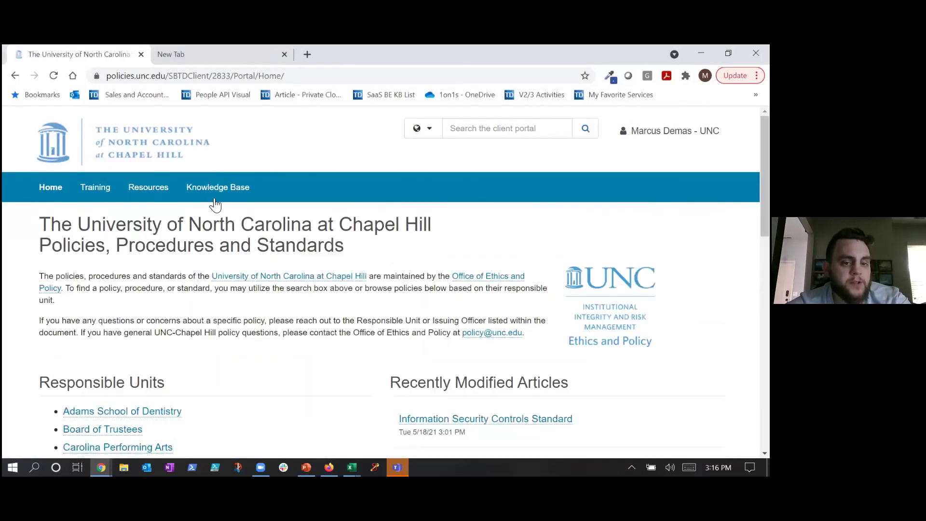
- Open the Knowledge Base main page and browse the list of categories
click(224, 189)
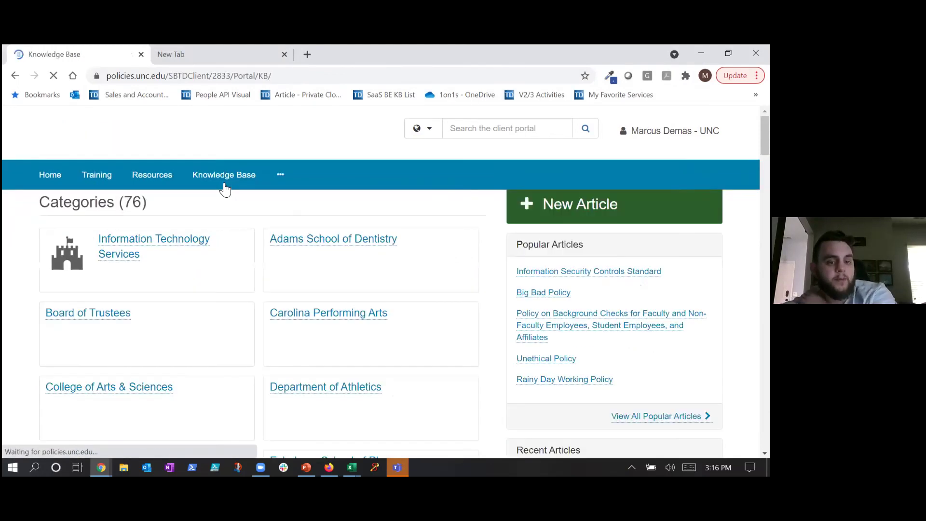
scroll(193, 280, down, 1)
scroll(195, 286, down, 5)
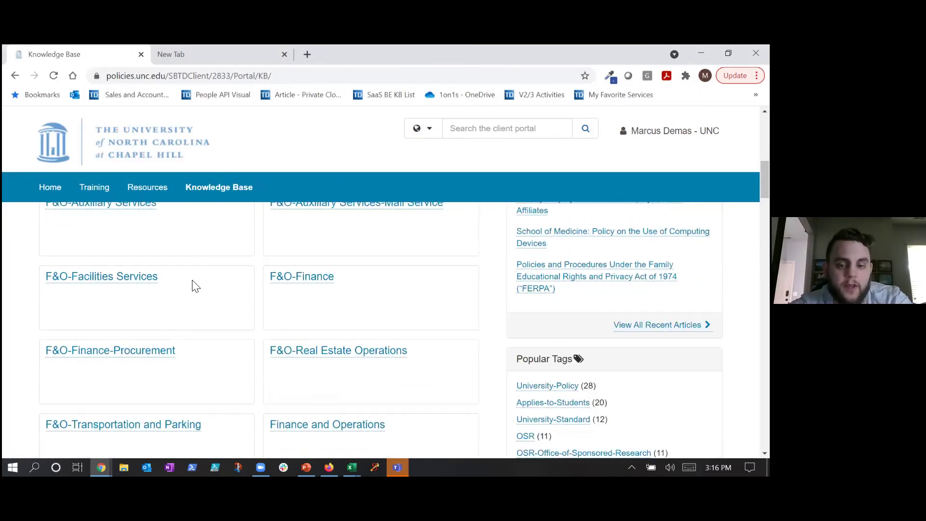
scroll(195, 286, up, 6)
scroll(400, 340, down, 1)
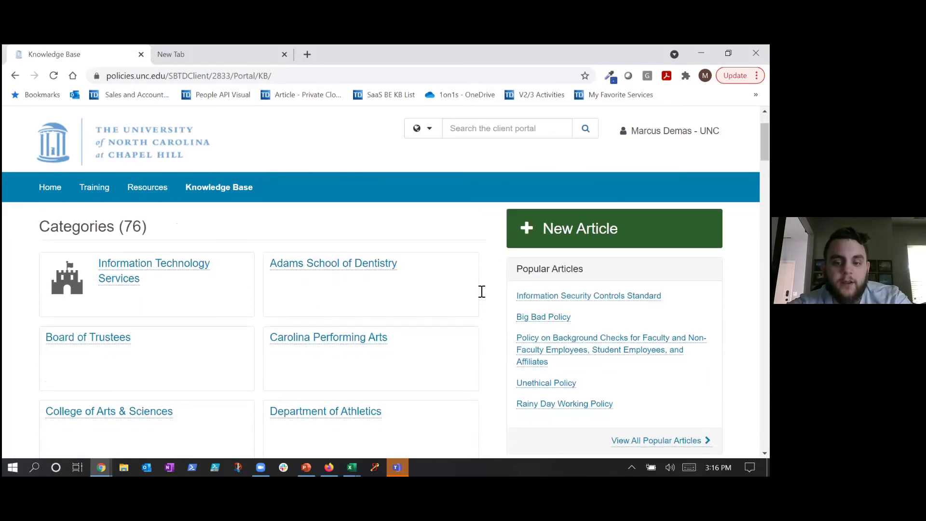
- Examine the Popular Articles and Recent Articles lists on the Knowledge Base page
triple_click(588, 276)
scroll(579, 279, down, 4)
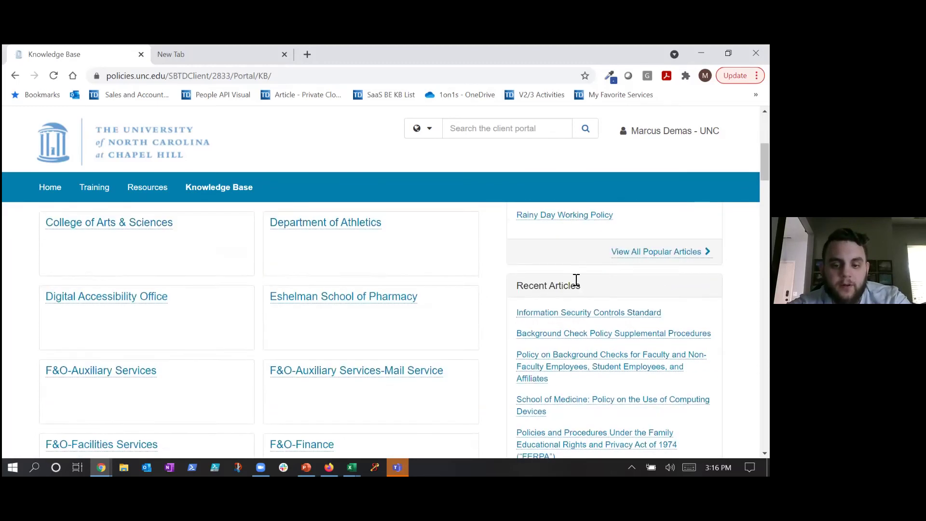
drag(528, 277, 573, 282)
scroll(573, 287, down, 2)
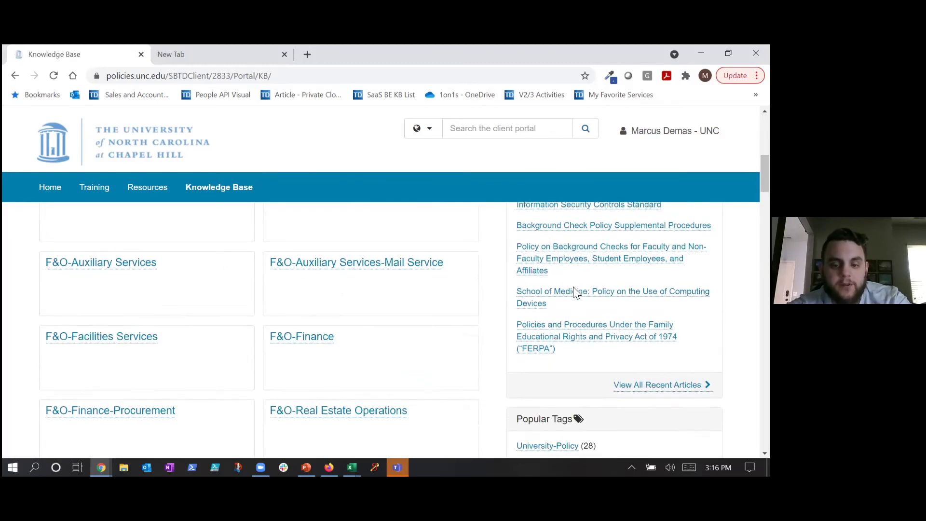
scroll(545, 193, up, 8)
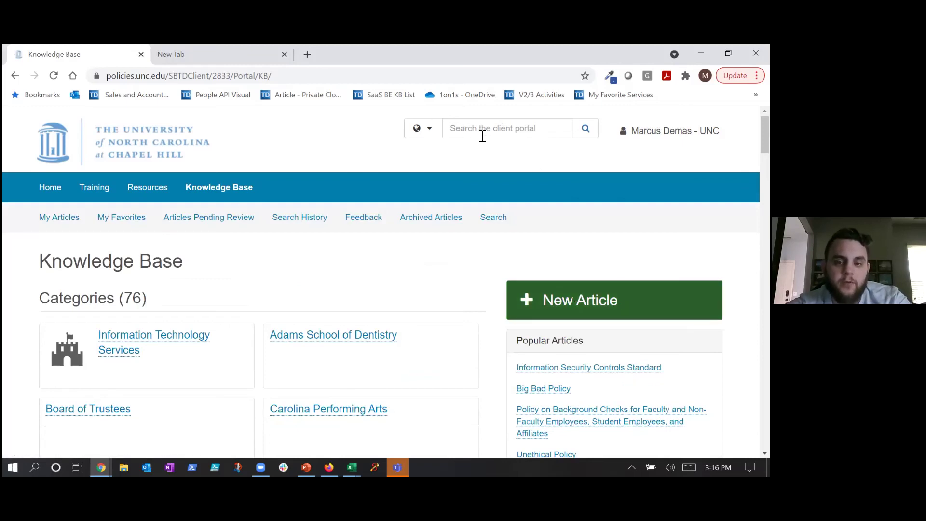